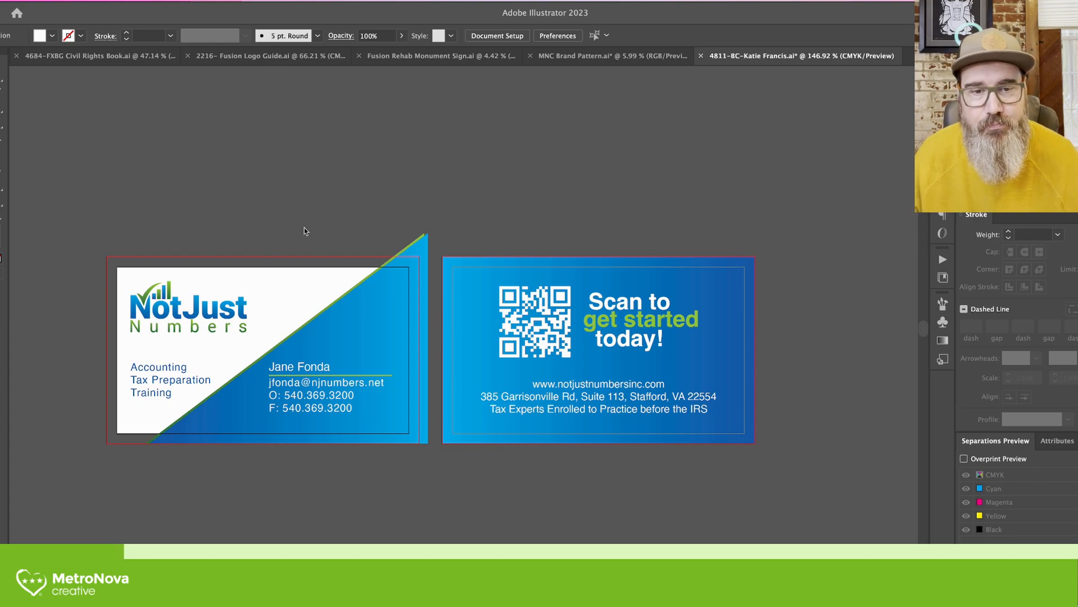
Examine the contact details on the front of the card to check whether they are still live, editable text.
scroll(289, 233, down, 2)
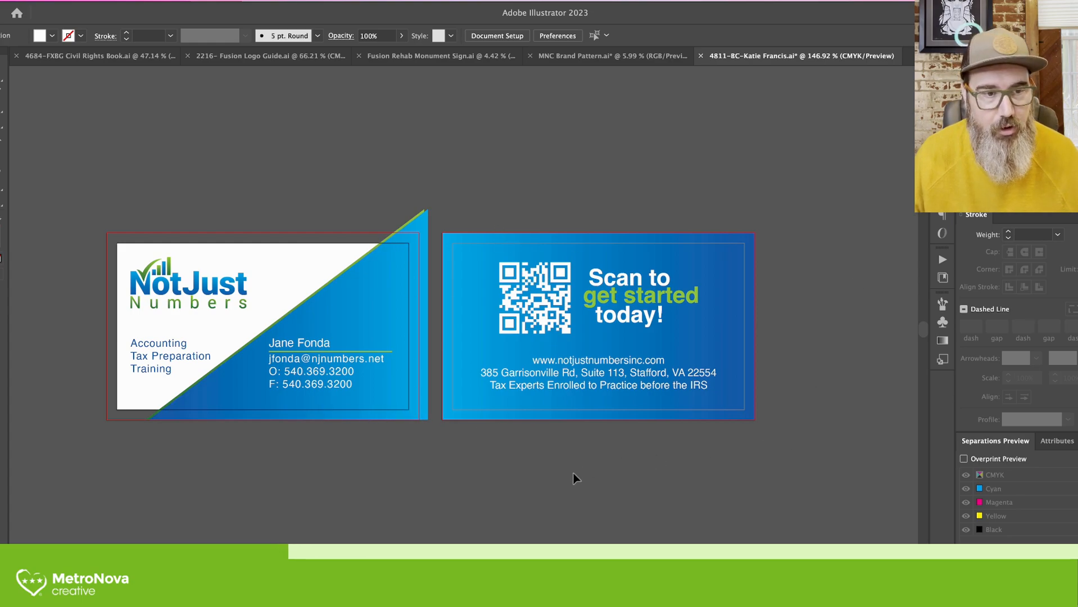
click(318, 348)
click(297, 364)
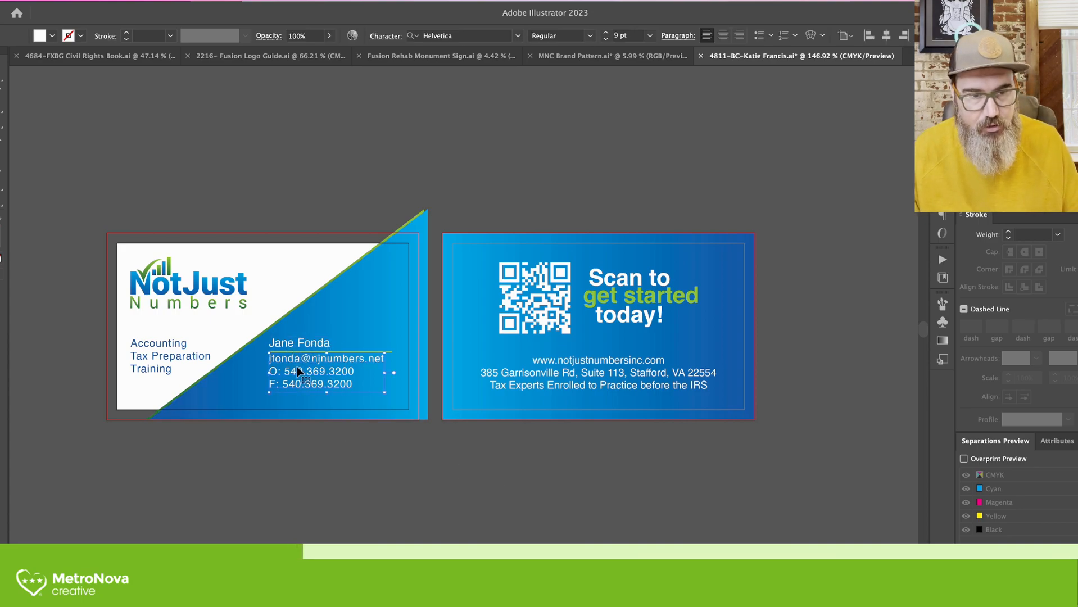
double_click(296, 365)
drag(297, 364, 326, 366)
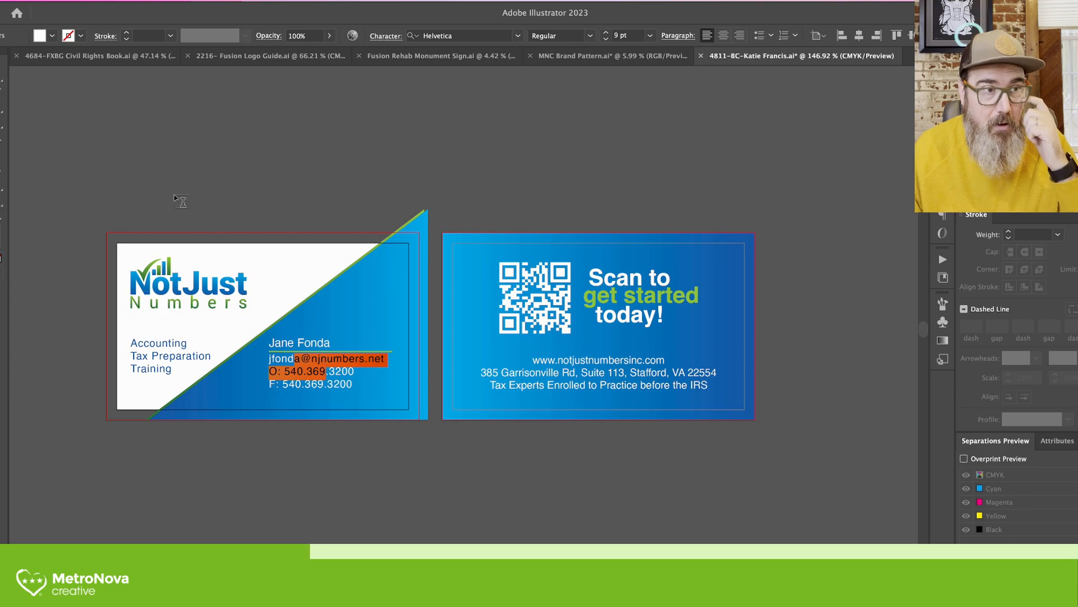
key(super+shift+a)
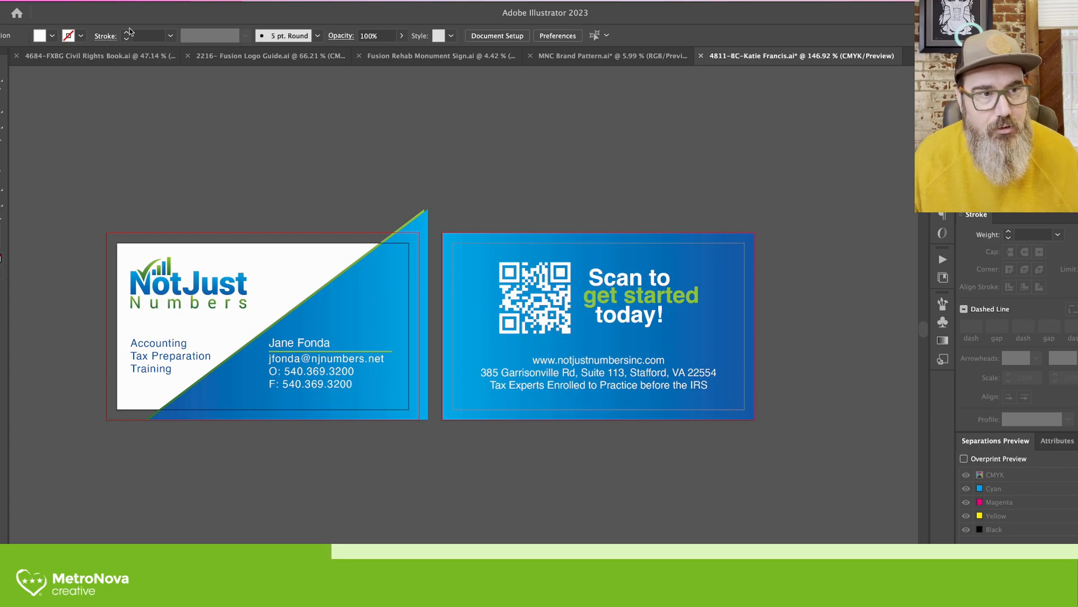
Start a Save As and create a folder inside Not Just Numbers named "BC-" plus the cardholder's name, copying that name.
click(31, 0)
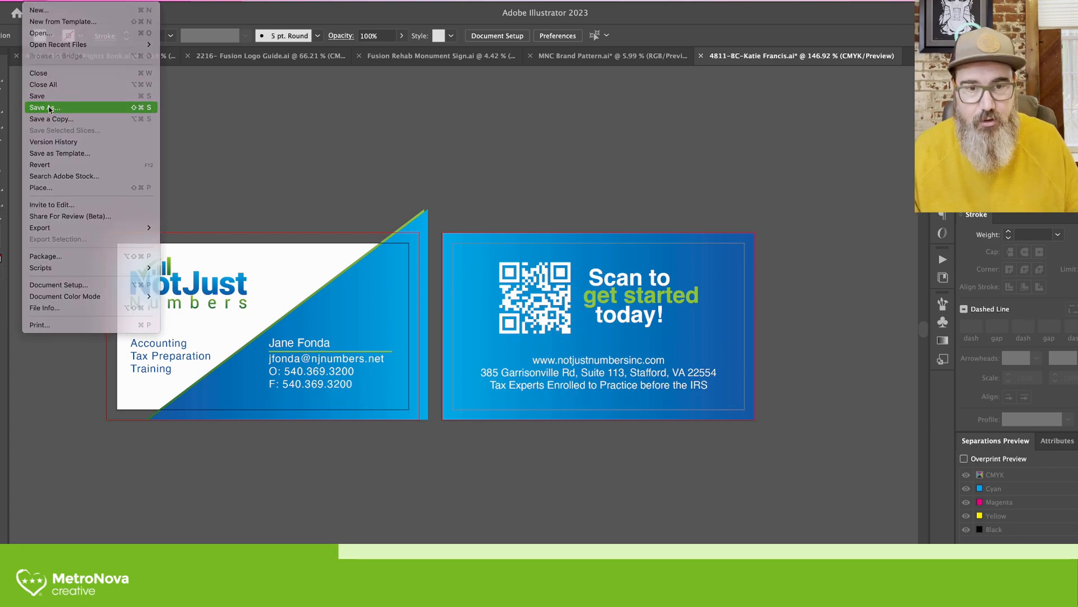
click(56, 107)
drag(622, 103, 310, 83)
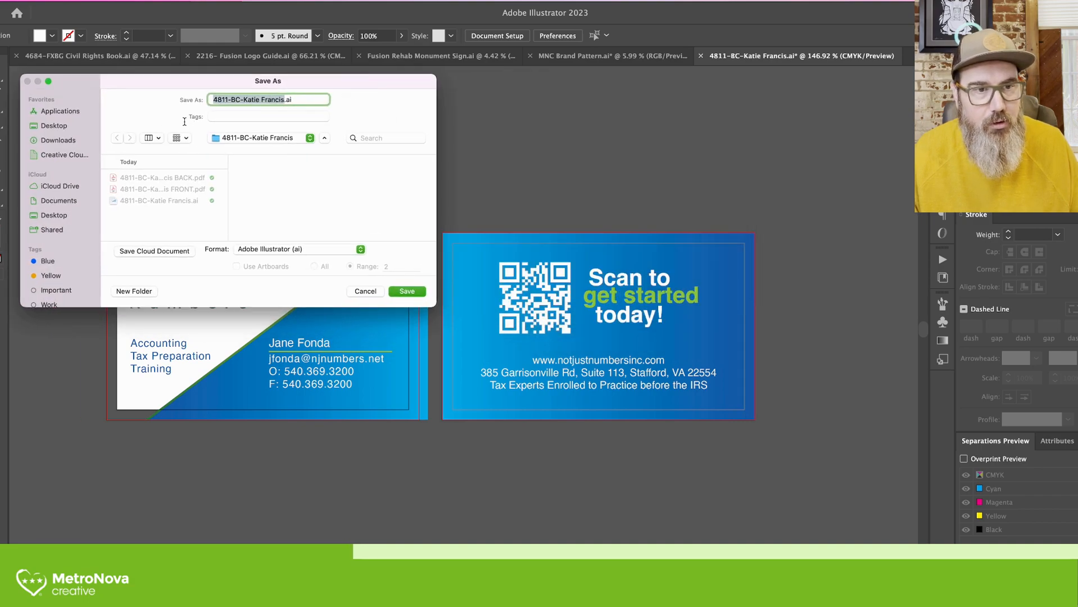
click(235, 138)
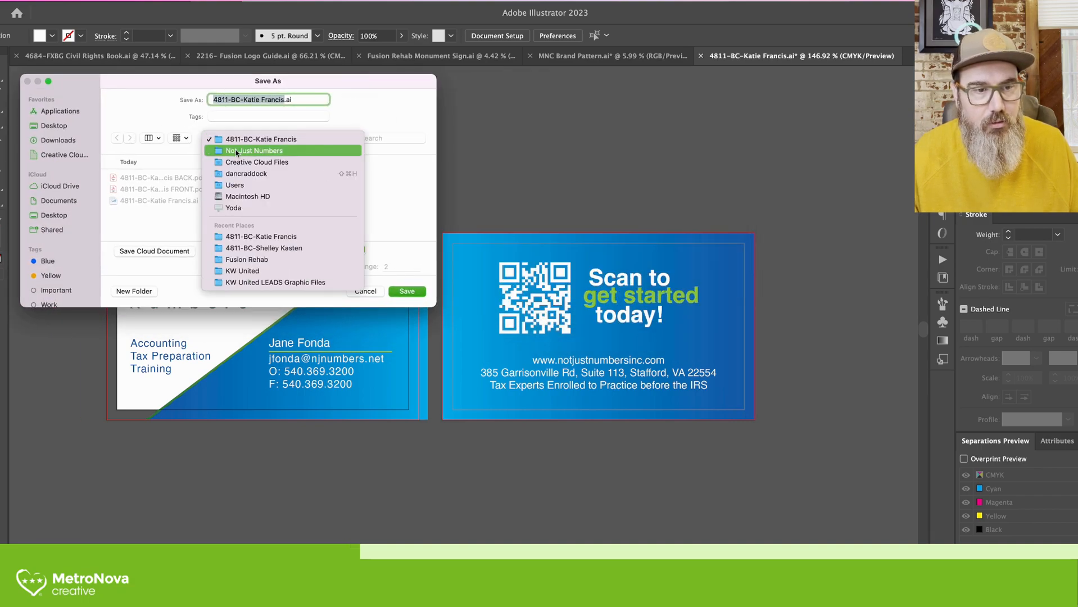
click(236, 150)
click(140, 292)
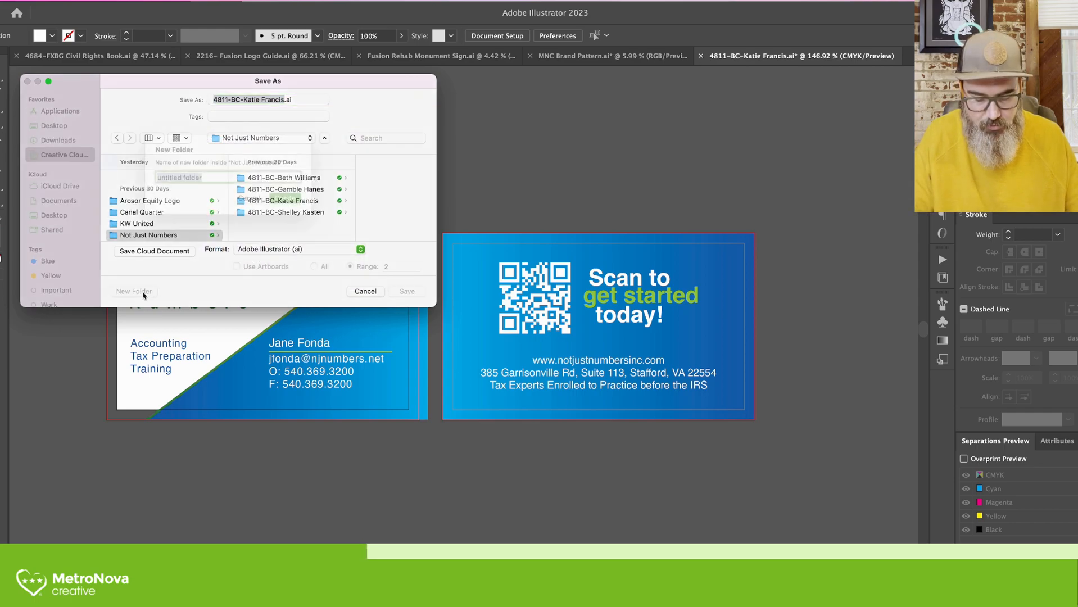
text(BC-Jane Fonda)
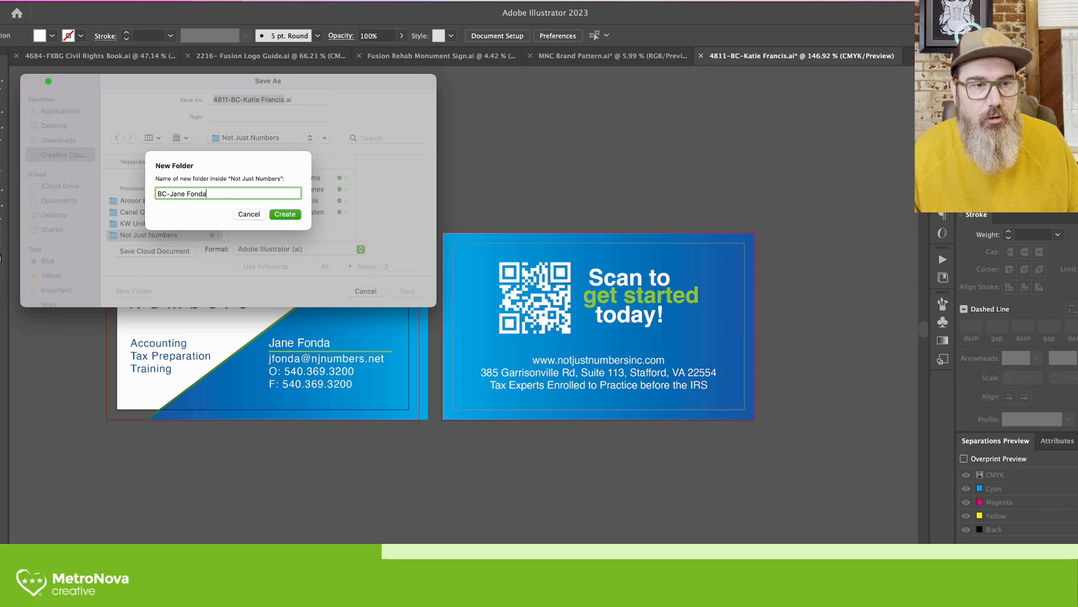
triple_click(180, 194)
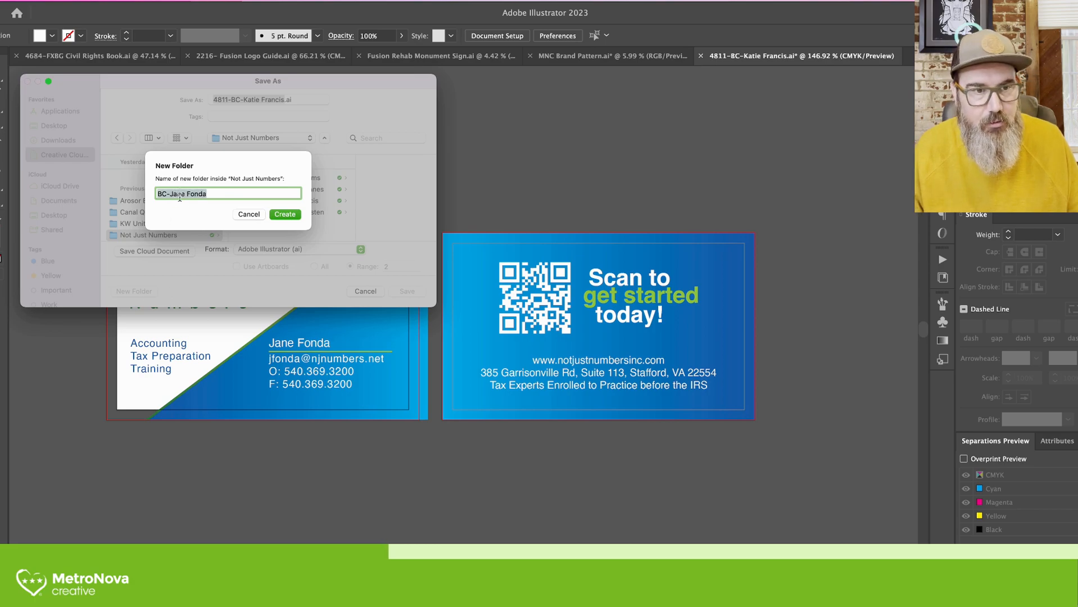
right_click(179, 194)
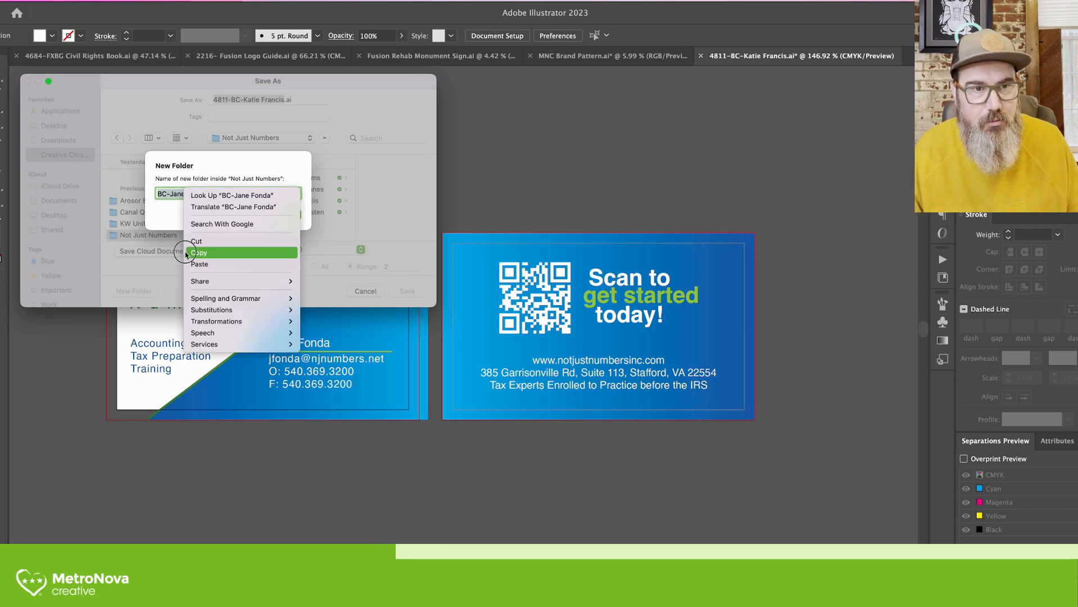
click(189, 252)
click(284, 214)
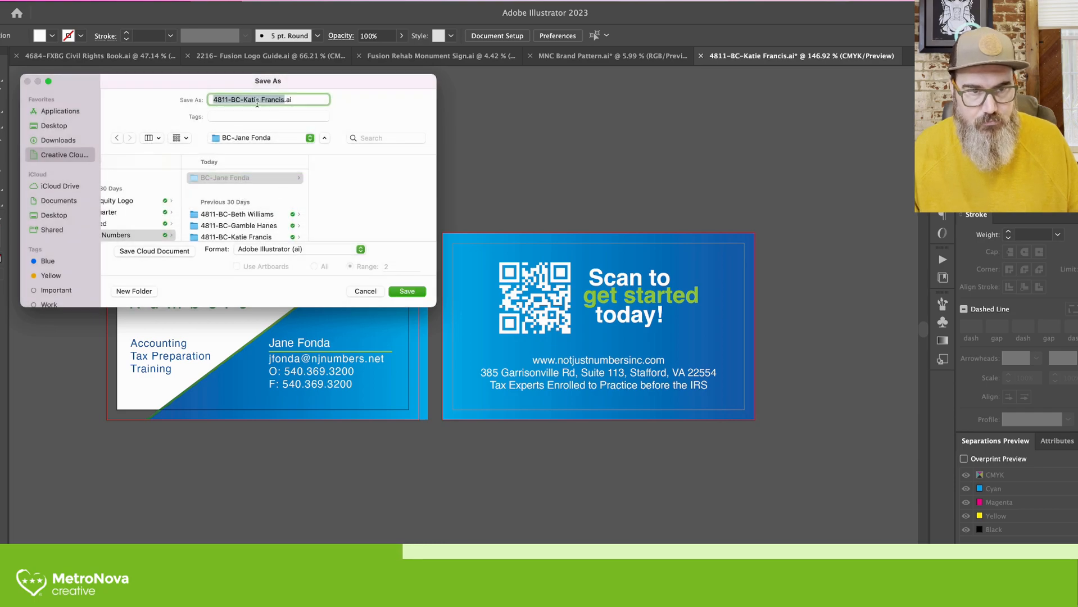
Save the card as an Adobe Illustrator (ai) file under the copied folder name, keeping the Illustrator 2020 version options.
key(super+v)
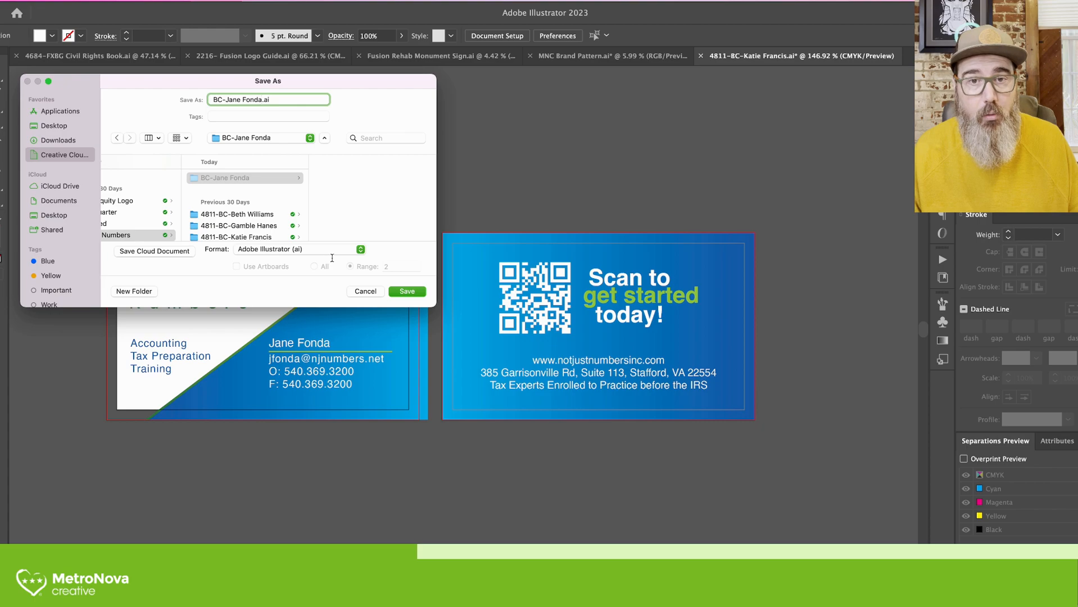
click(400, 292)
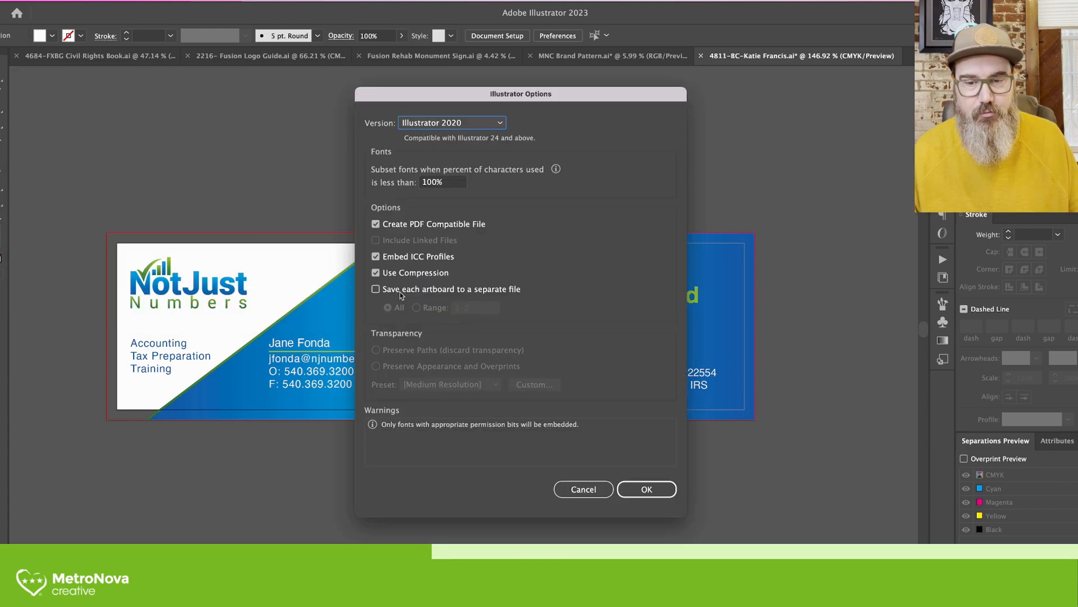
click(648, 490)
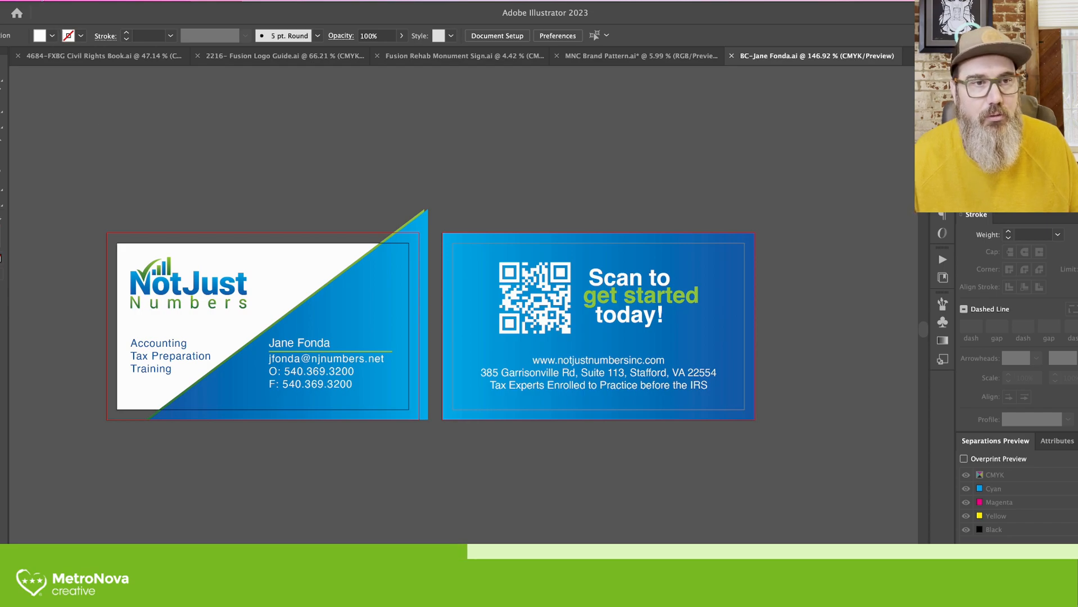
Select all artwork on both sides of the card and convert its text to outlines.
click(137, 0)
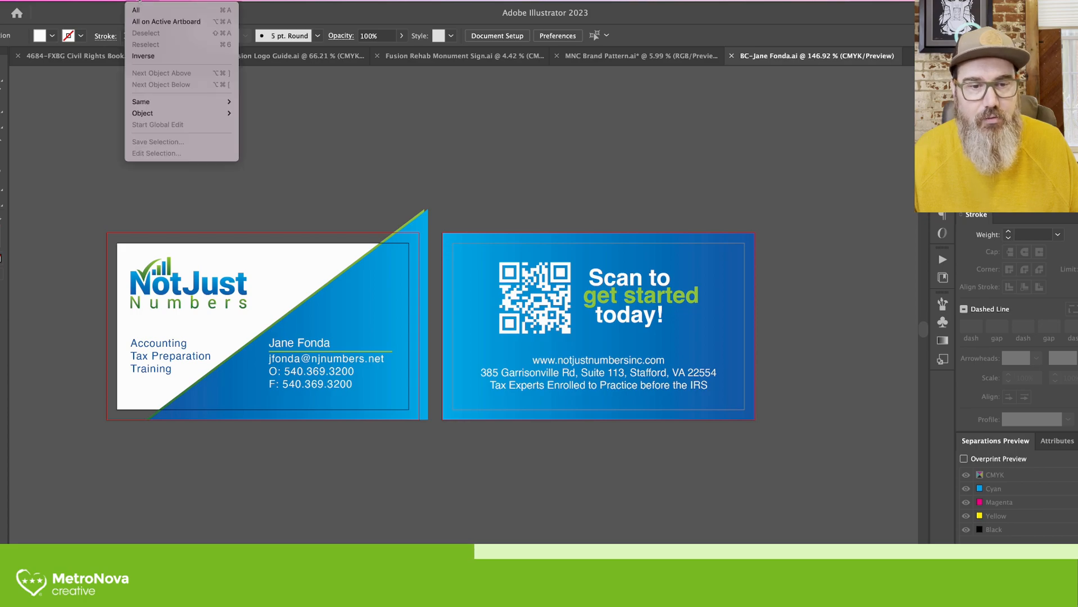
click(136, 9)
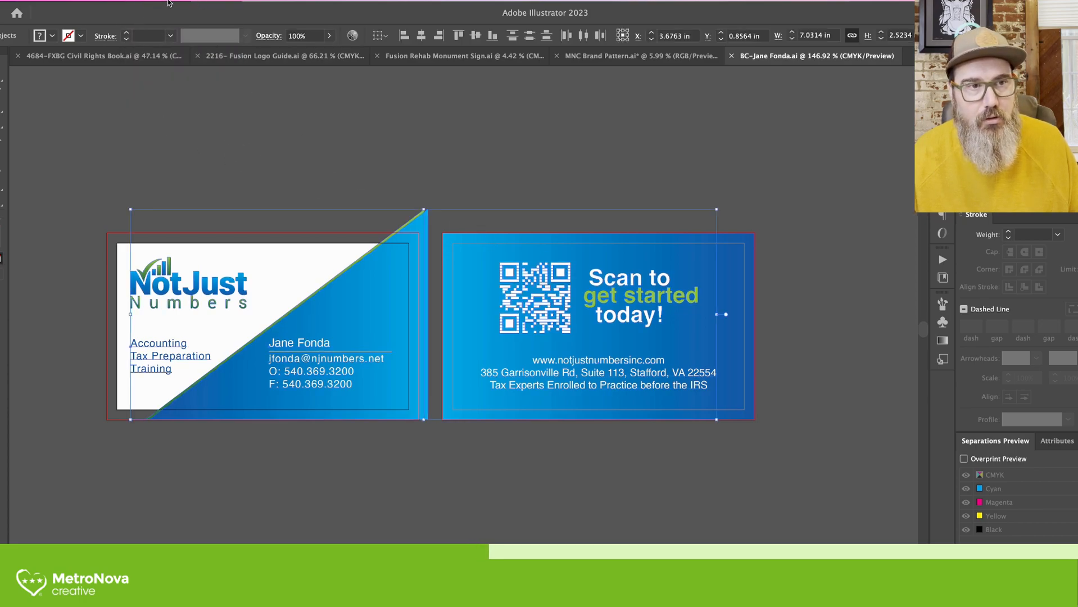
click(115, 1)
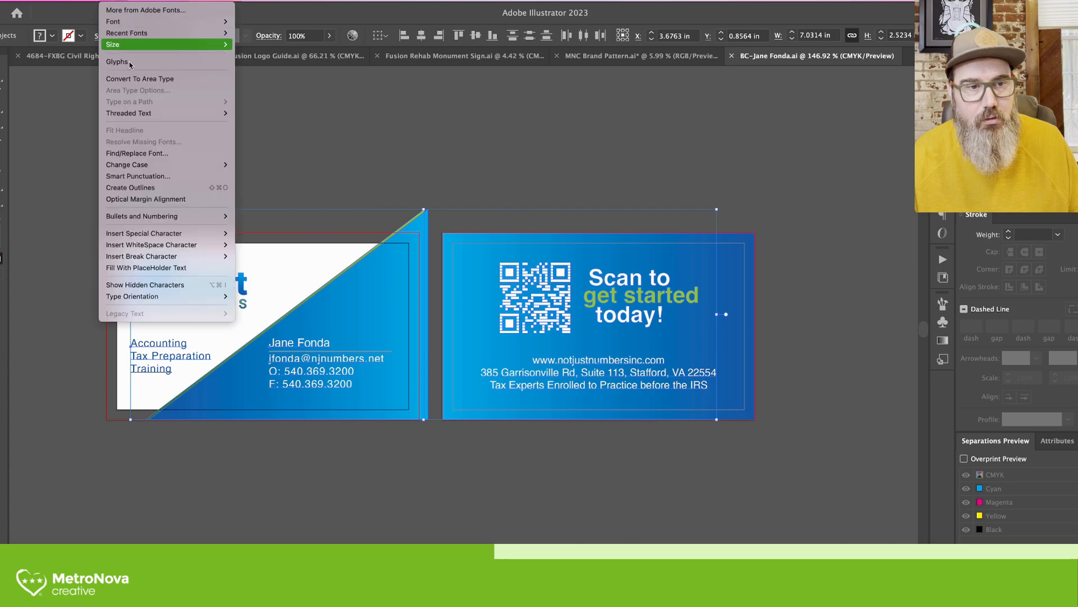
click(151, 189)
click(248, 170)
click(166, 372)
key(super+shift+o)
Examine the outlined lettering of the services list on the card front, checking its individual paths and anchor points.
drag(164, 366, 443, 365)
key(a)
click(281, 312)
click(264, 303)
click(264, 329)
click(260, 307)
click(310, 320)
click(329, 309)
click(335, 369)
key(z)
drag(442, 366, 156, 354)
drag(483, 375, 299, 373)
scroll(298, 373, right, 3)
key(v)
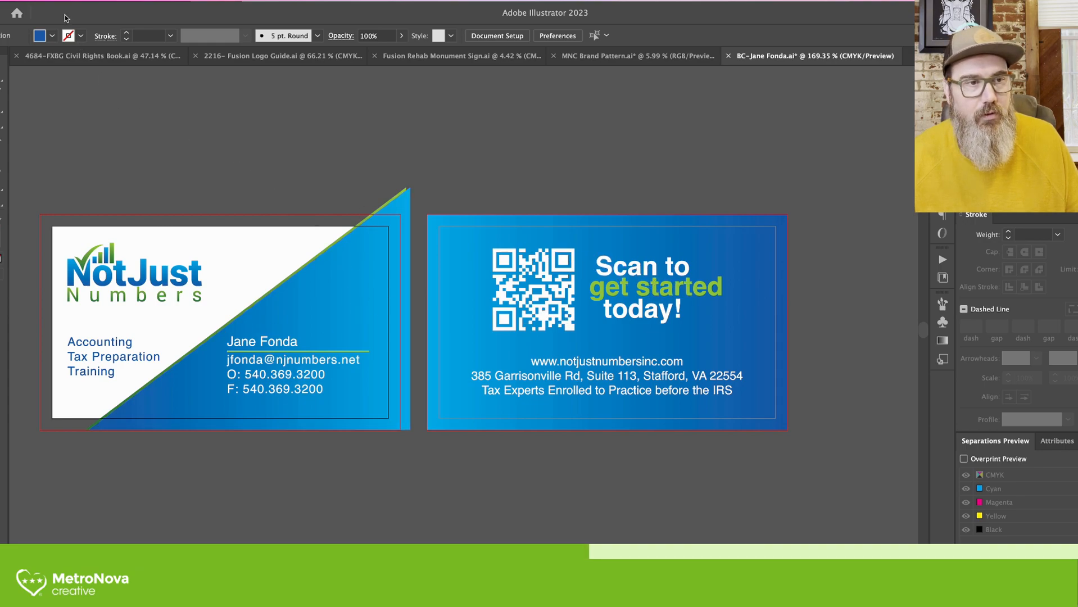
Start a Save As in Adobe PDF (pdf) format and append "FRONT" to the file name.
click(39, 0)
click(45, 107)
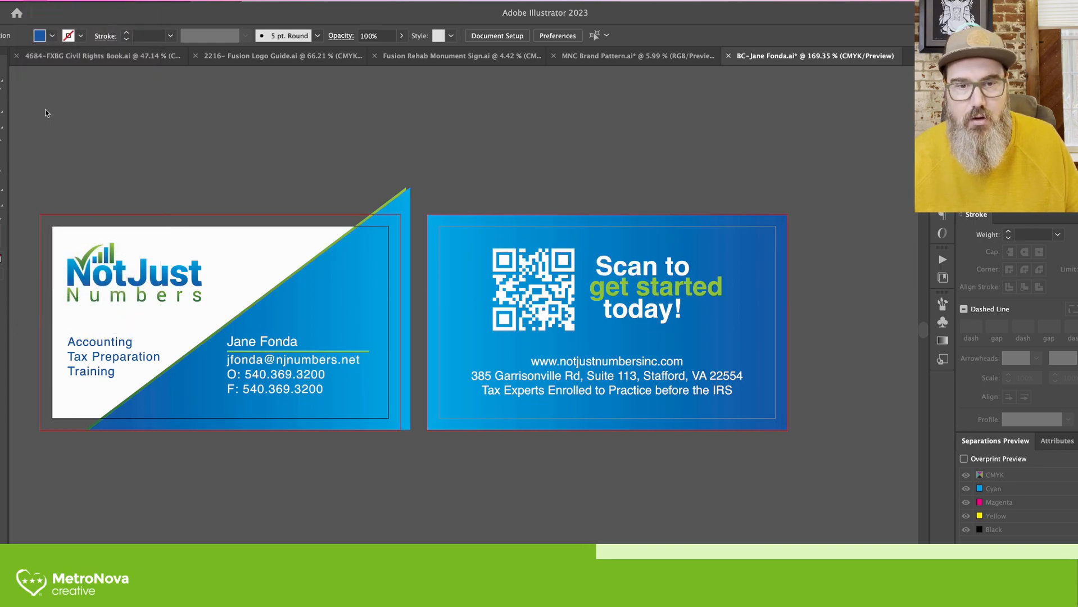
drag(392, 103, 190, 61)
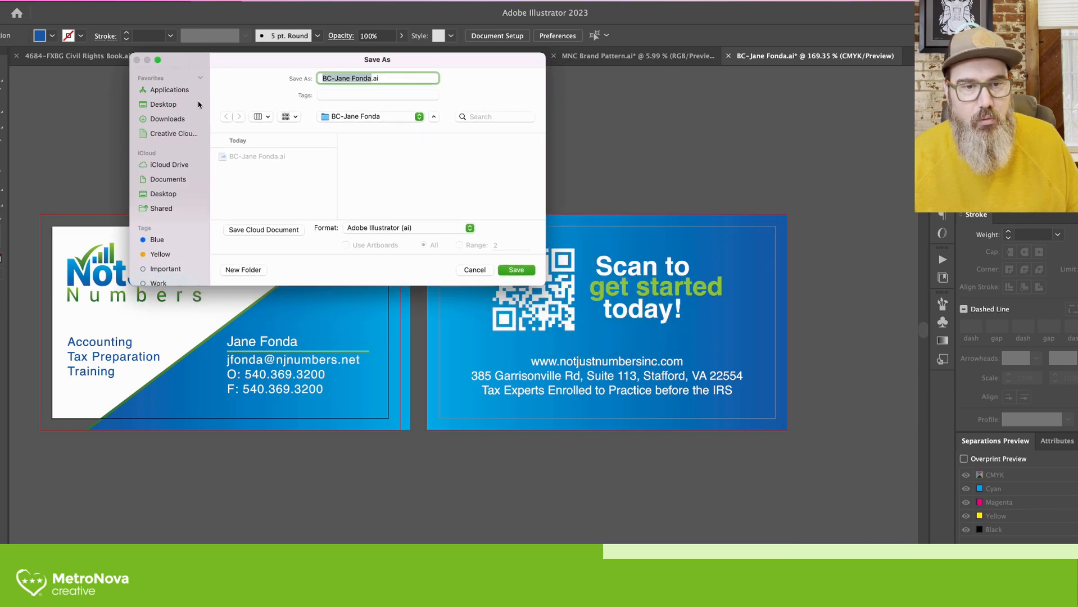
click(355, 230)
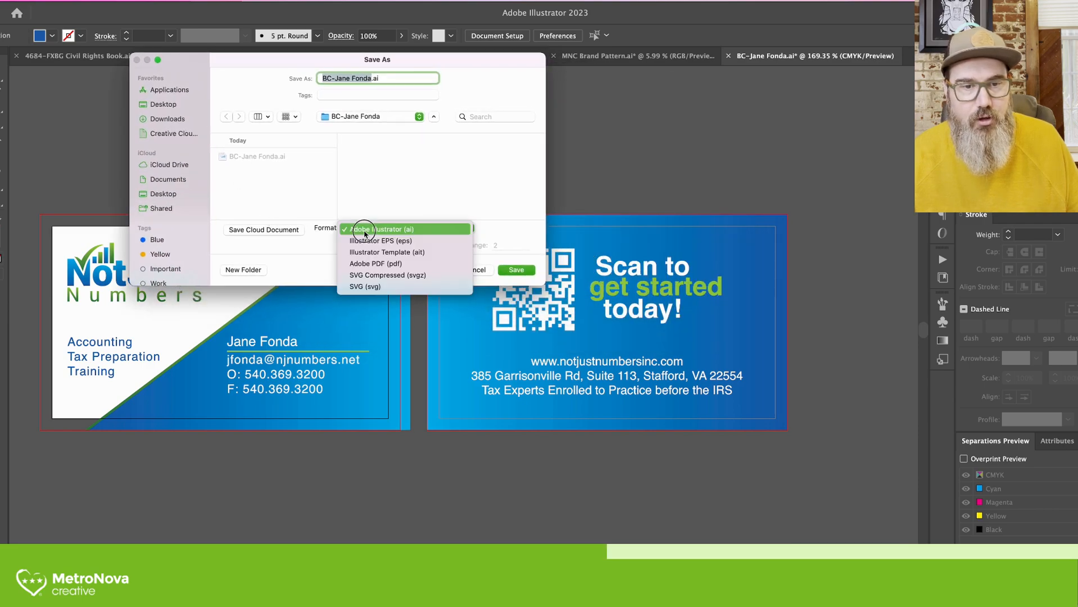
click(373, 264)
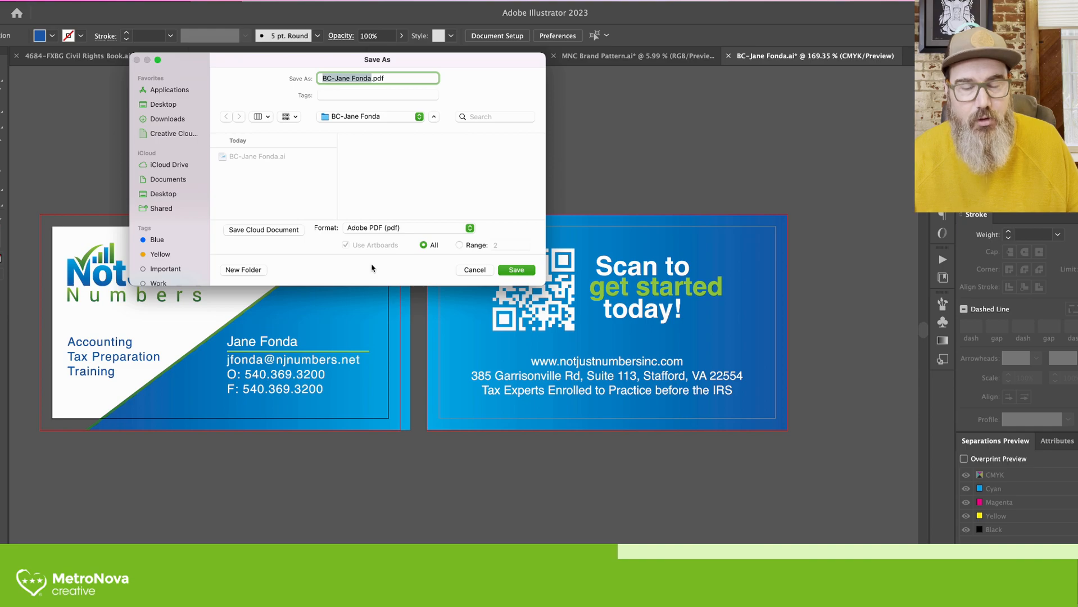
key(Right)
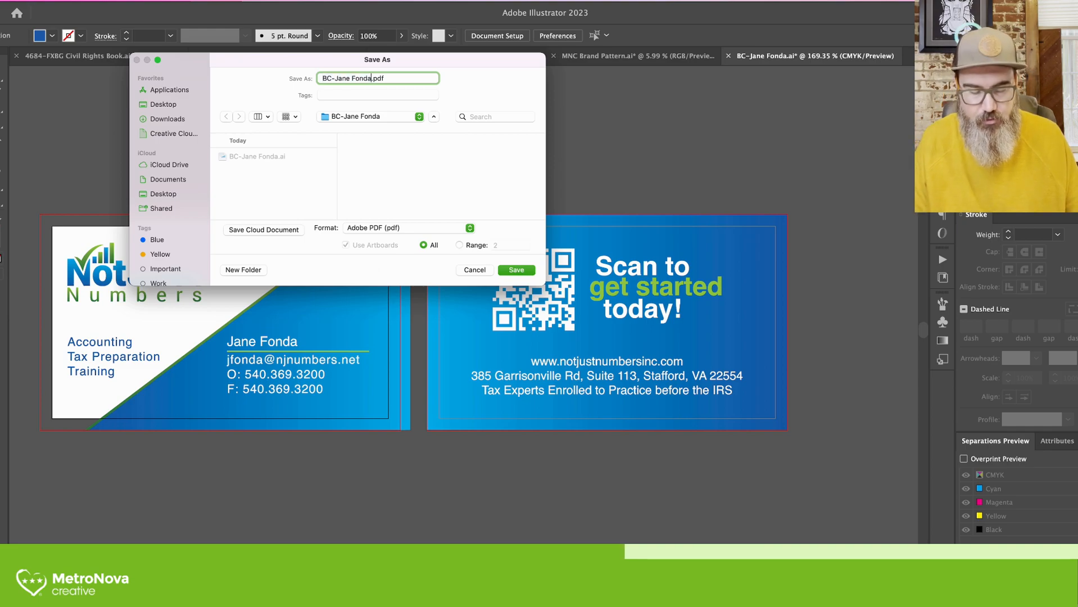
text(FRONT)
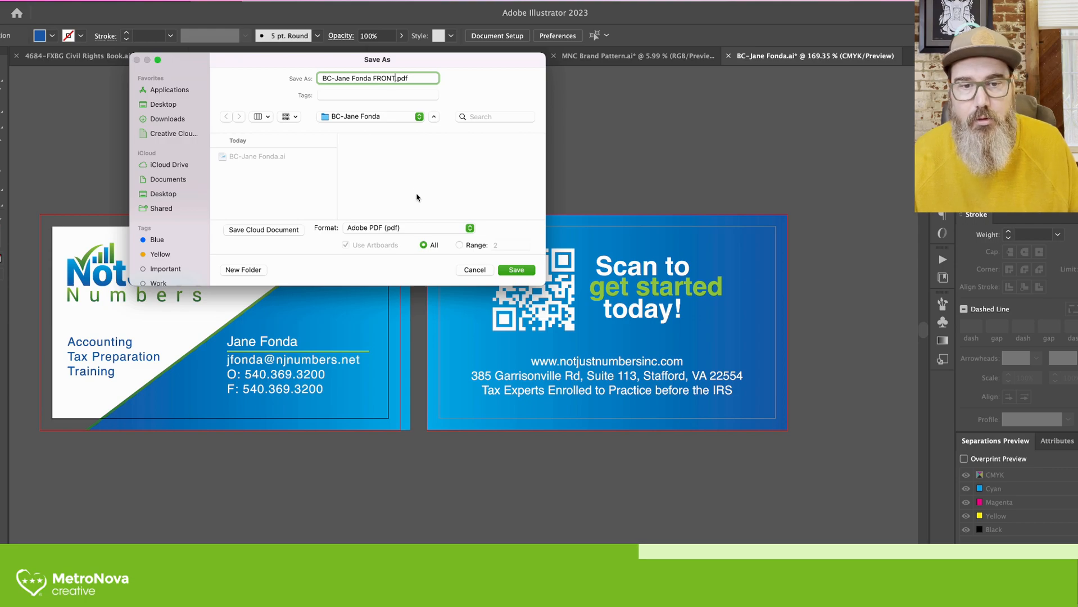
Limit the PDF to artboard range 1 and proceed to the PDF settings.
click(460, 245)
click(496, 246)
text(1)
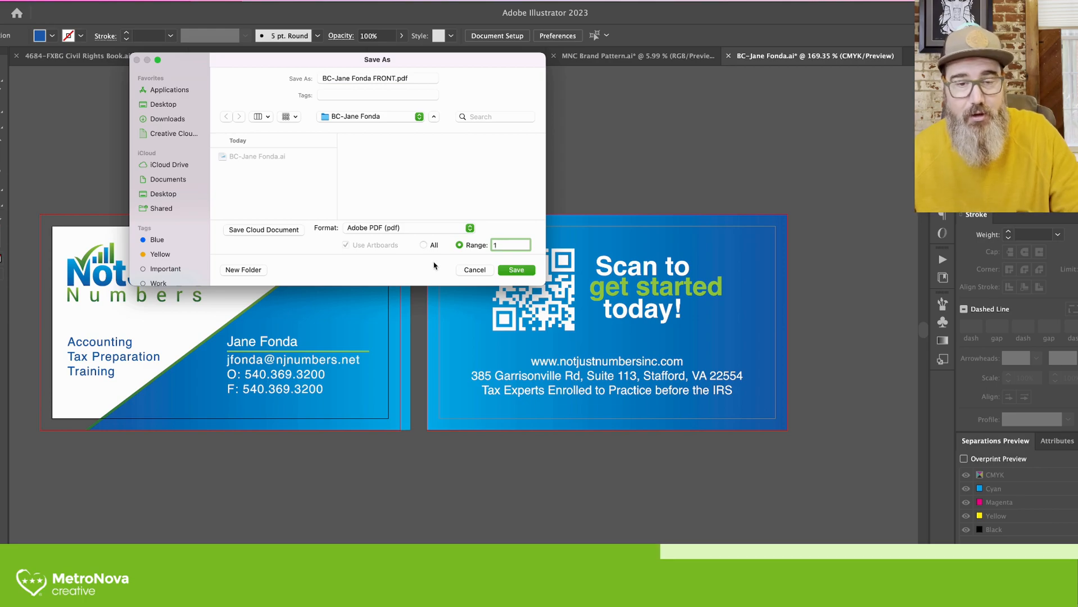
click(509, 271)
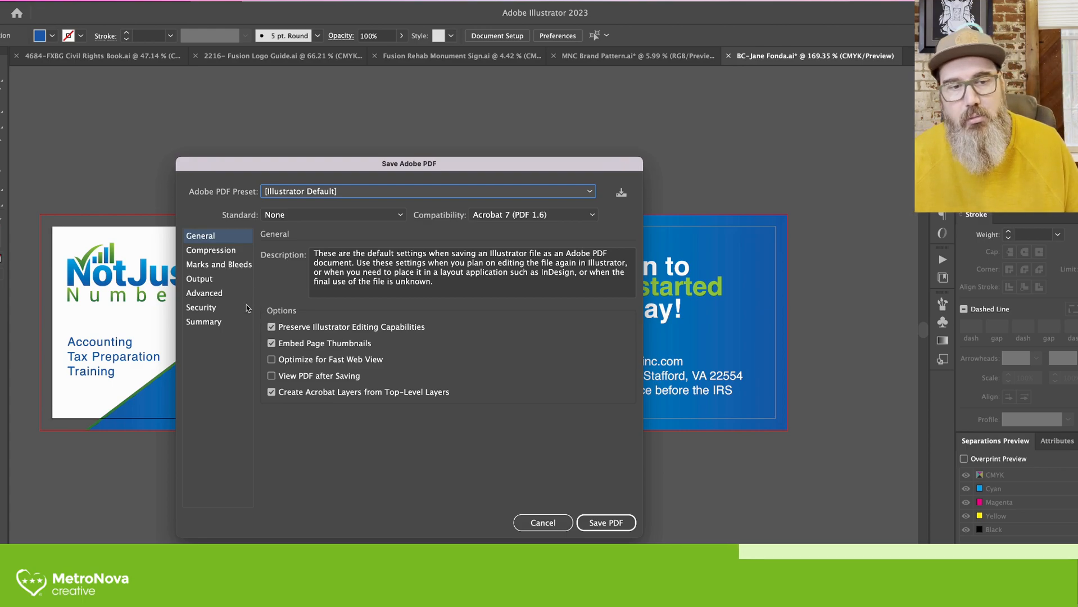
Turn on Trim Marks, keep Use Document Bleed Settings enabled, and save the front PDF.
click(216, 267)
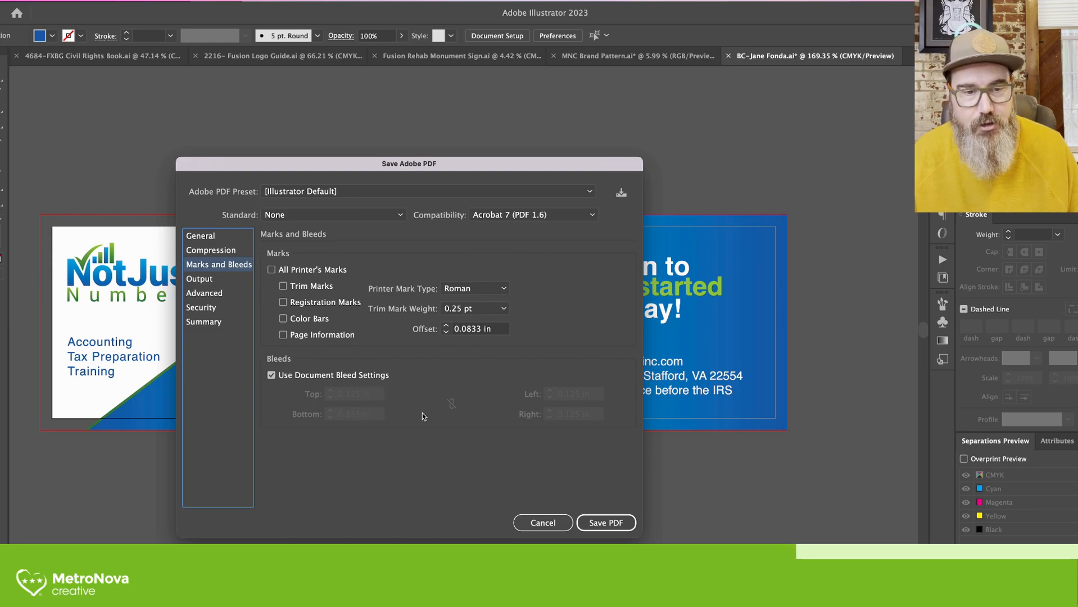
click(273, 376)
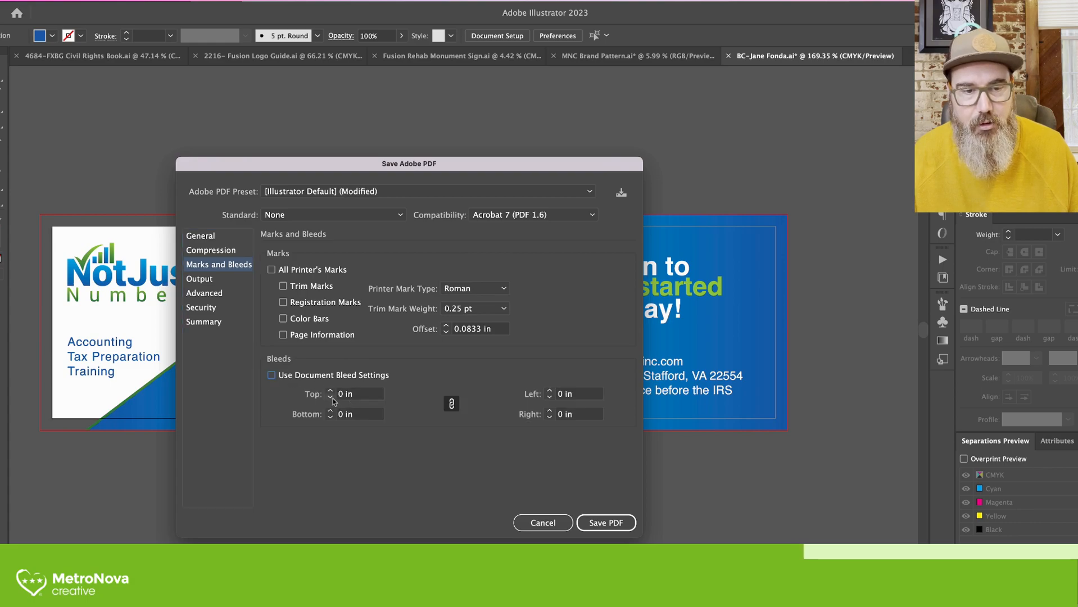
click(274, 377)
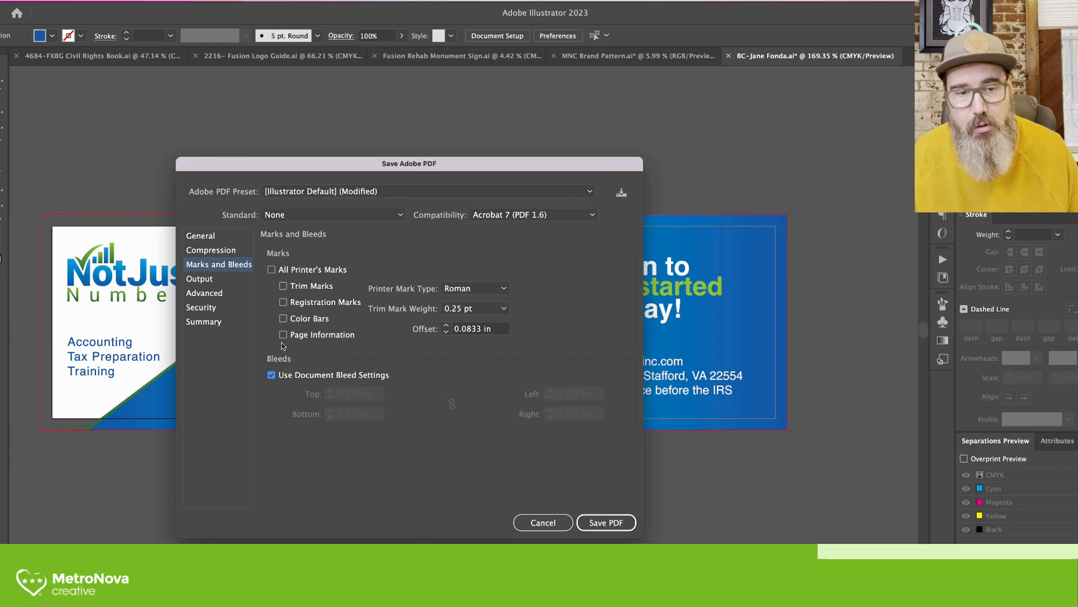
click(284, 287)
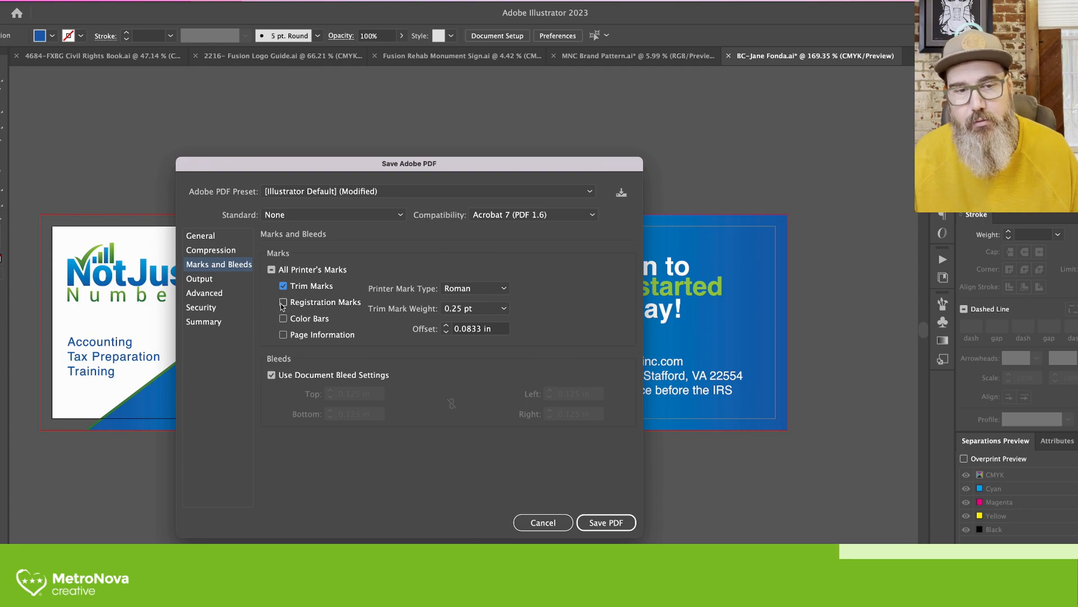
click(283, 303)
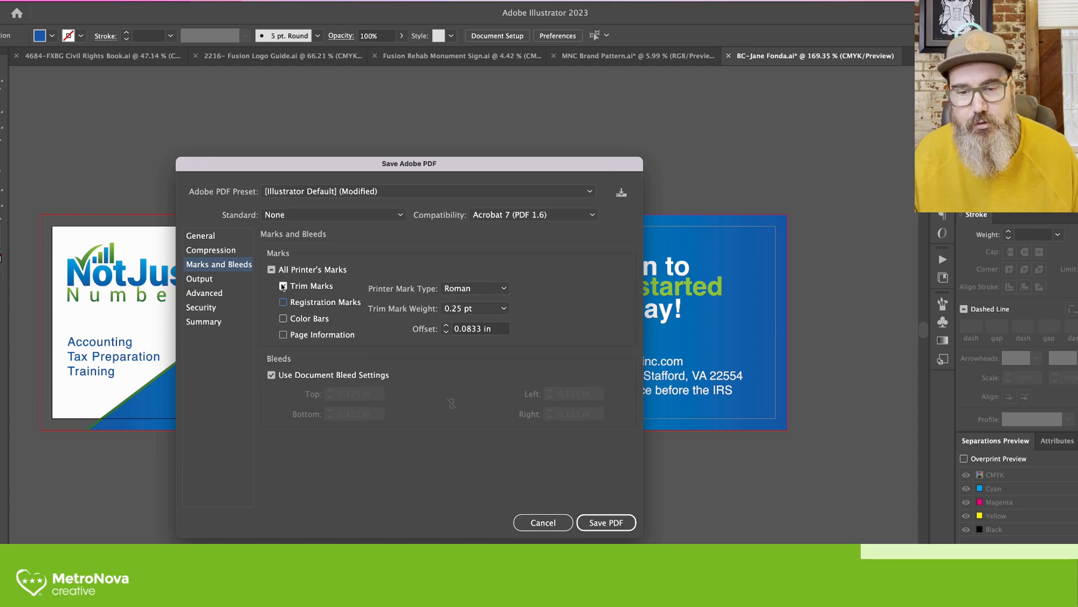
click(606, 524)
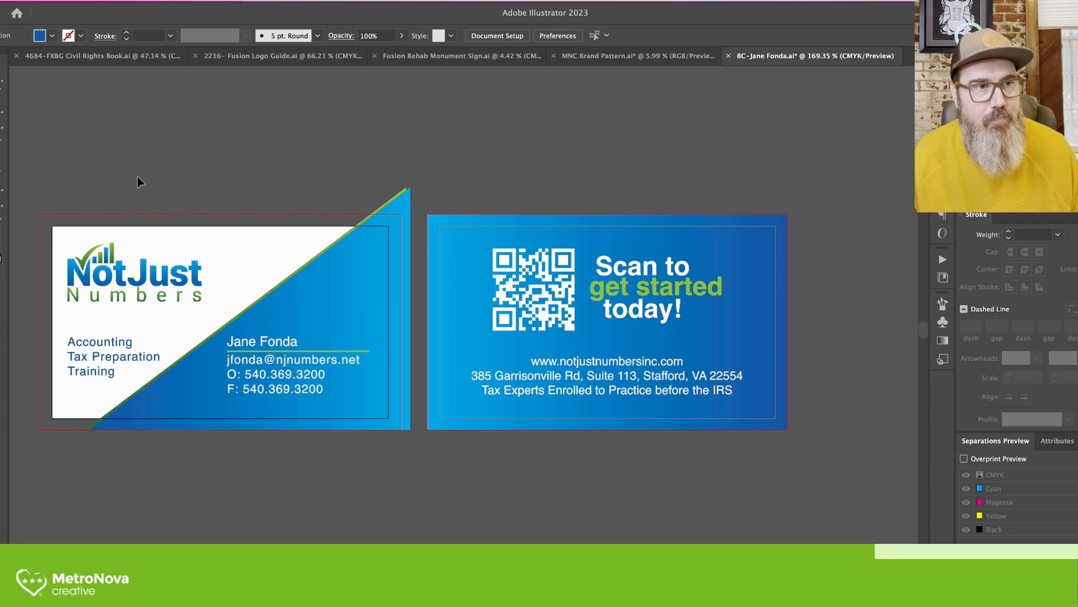
Start another Save As of the business card, append "BACK" to the file name and choose the Adobe PDF (pdf) format.
click(30, 2)
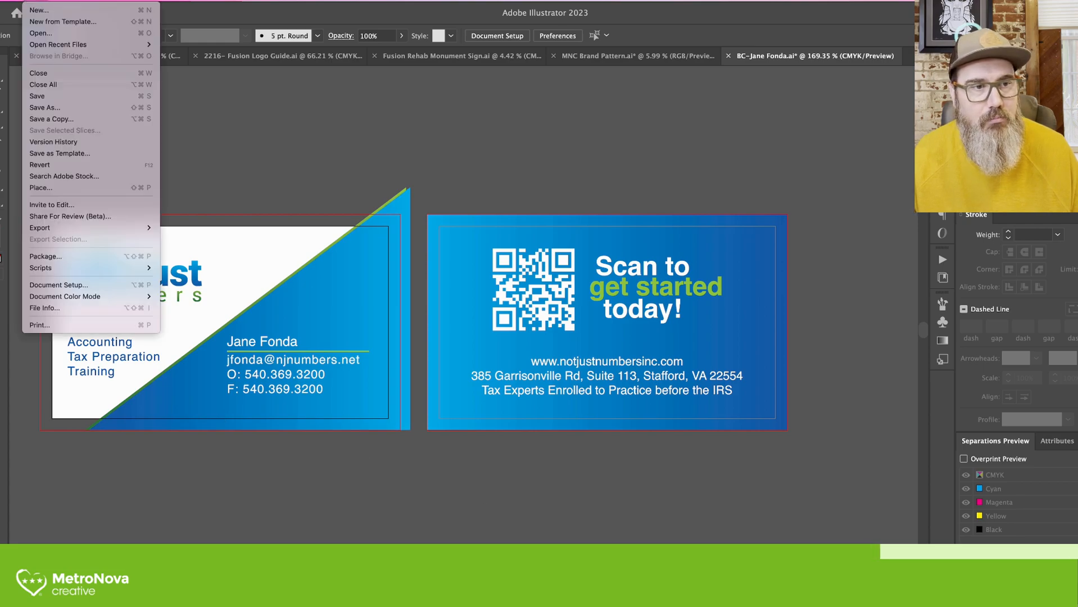
click(39, 106)
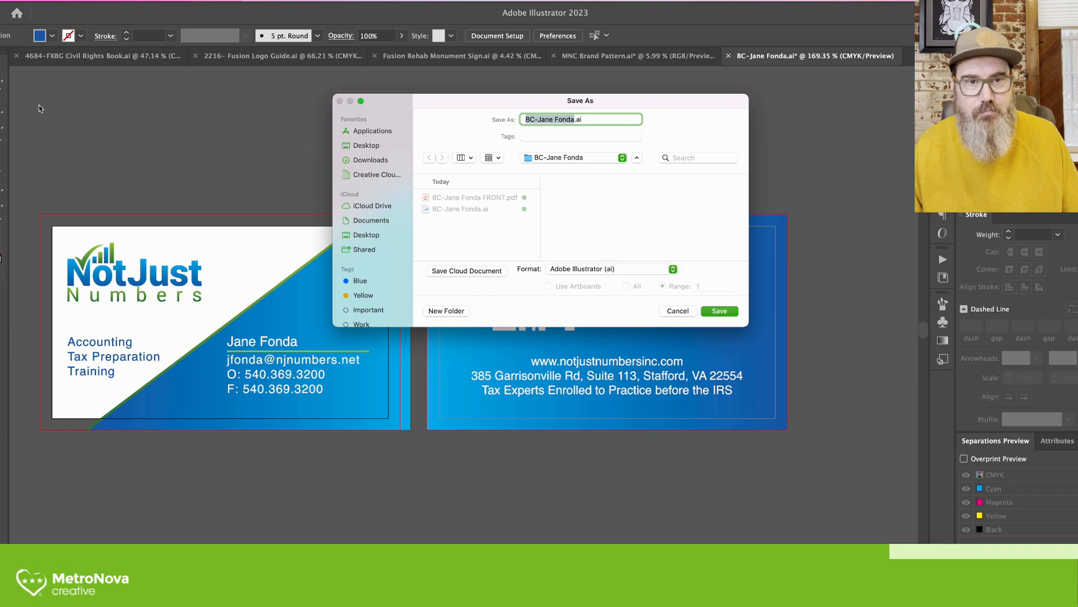
drag(367, 109, 48, 96)
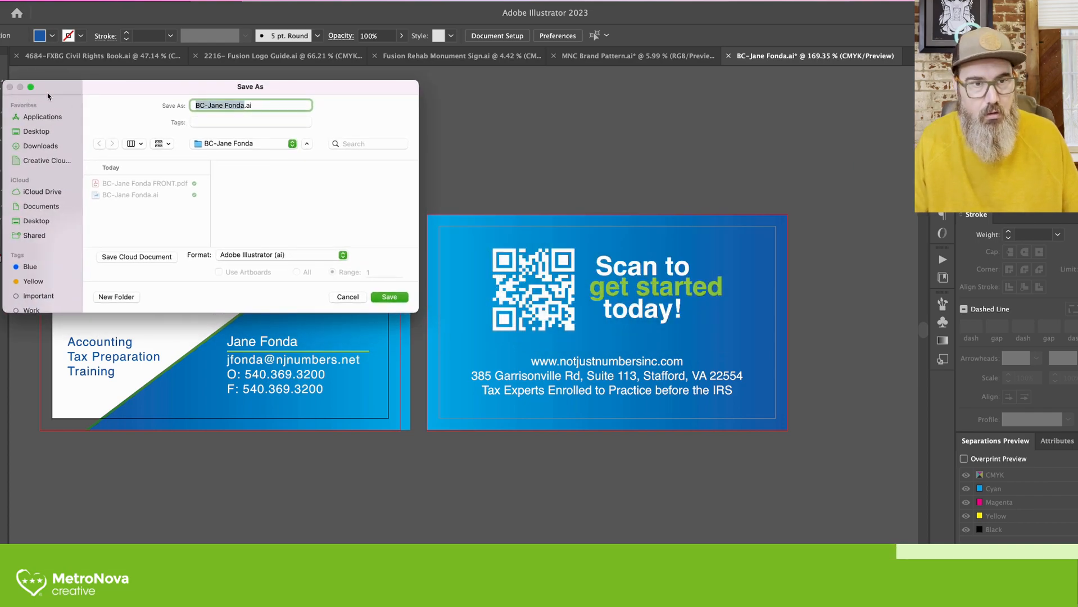
key(Right)
text(ba)
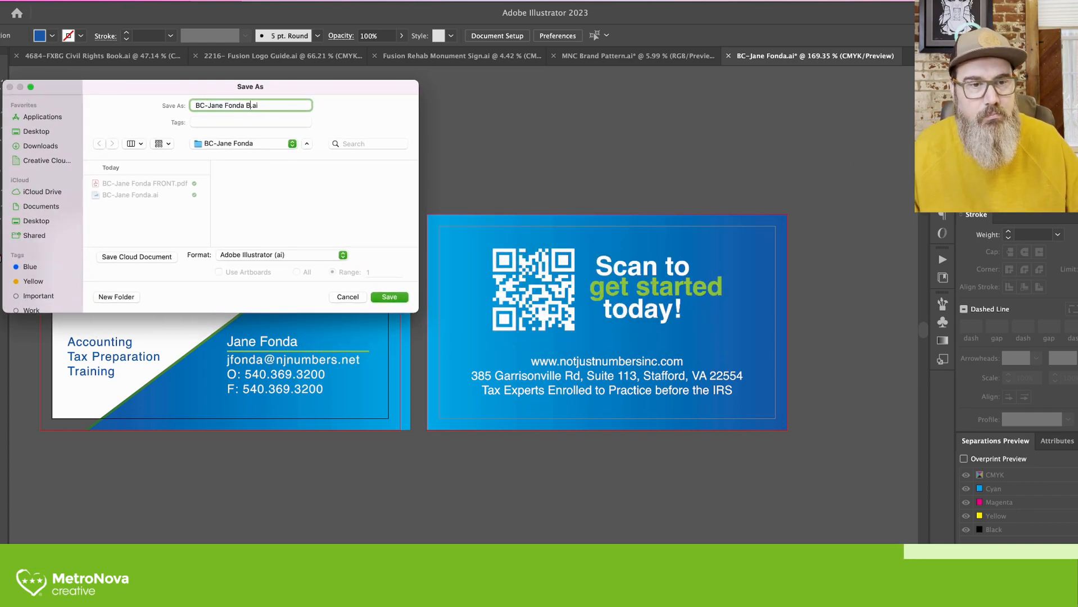
key(BackSpace)
text(BACK)
click(256, 252)
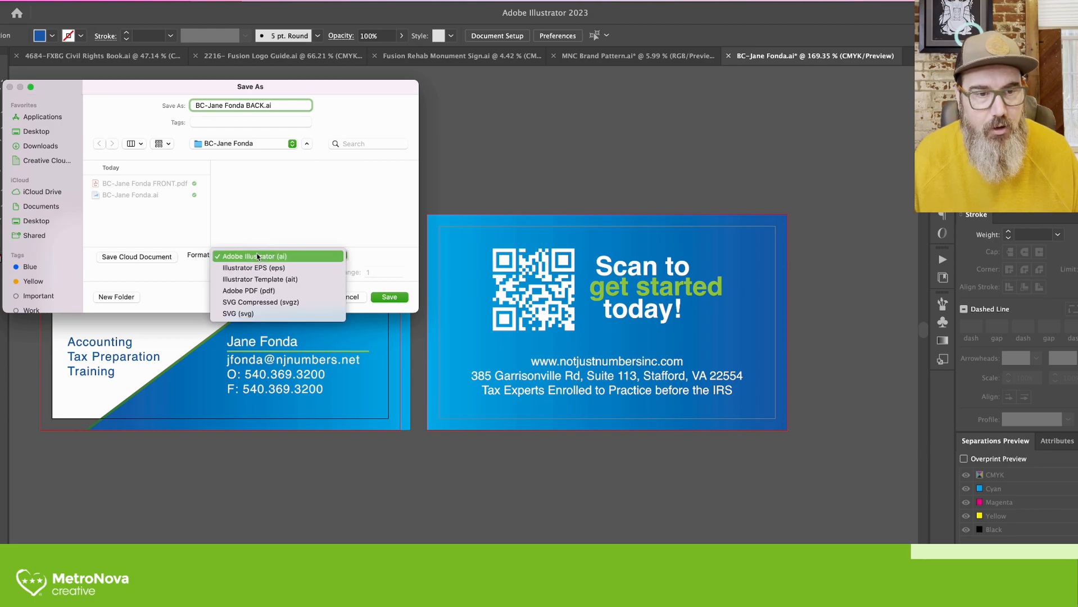
click(256, 289)
Limit the PDF to artboard range 2 and proceed to the PDF settings.
double_click(370, 274)
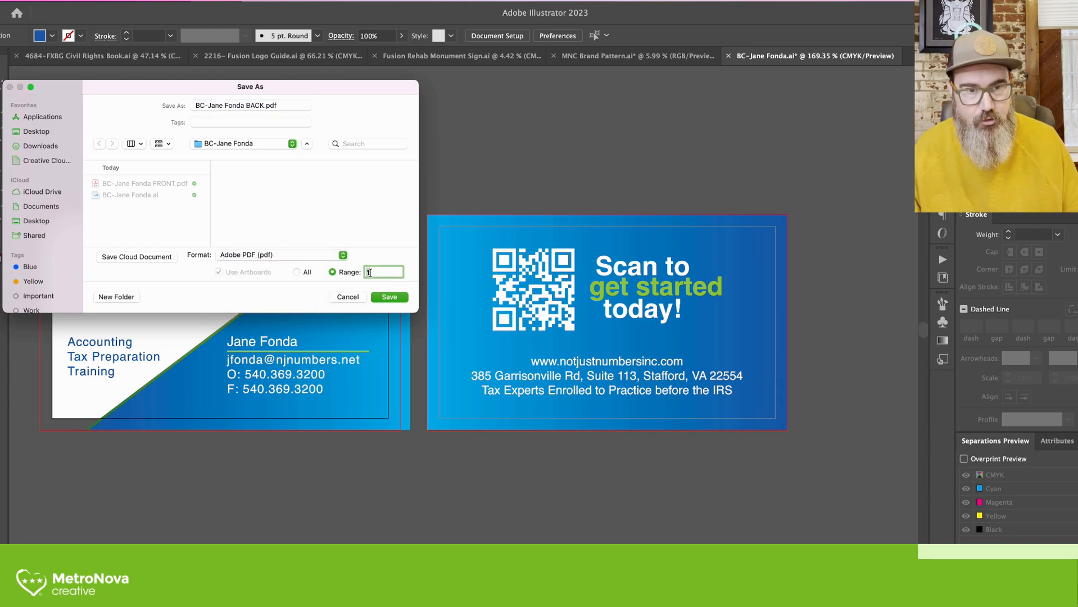
text(2)
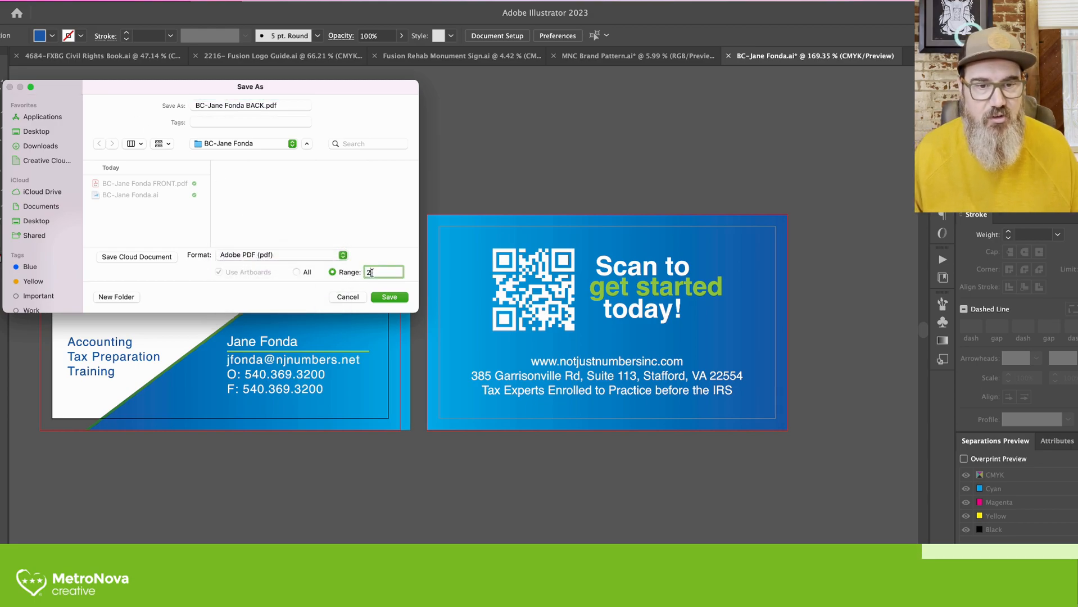
click(388, 299)
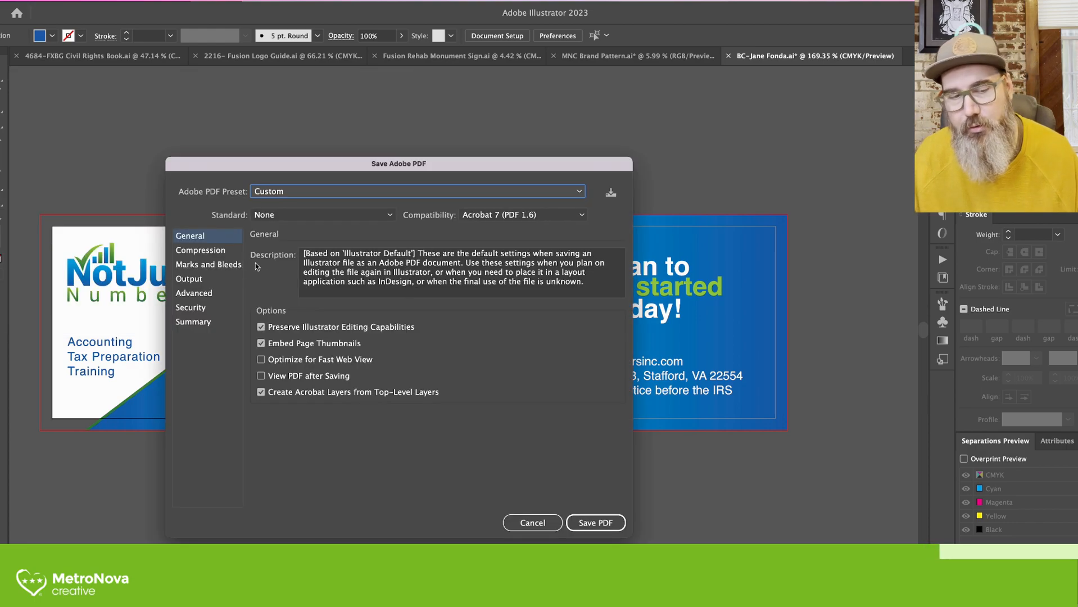
Review the compression settings, check that Trim Marks and Use Document Bleed Settings are enabled, and save the back PDF.
click(225, 252)
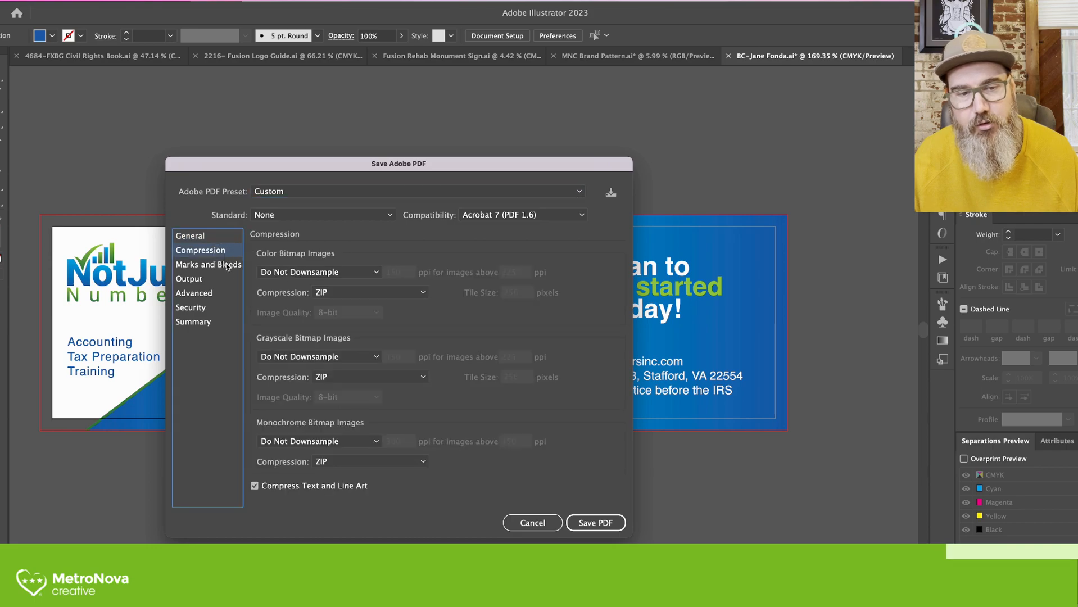
click(227, 266)
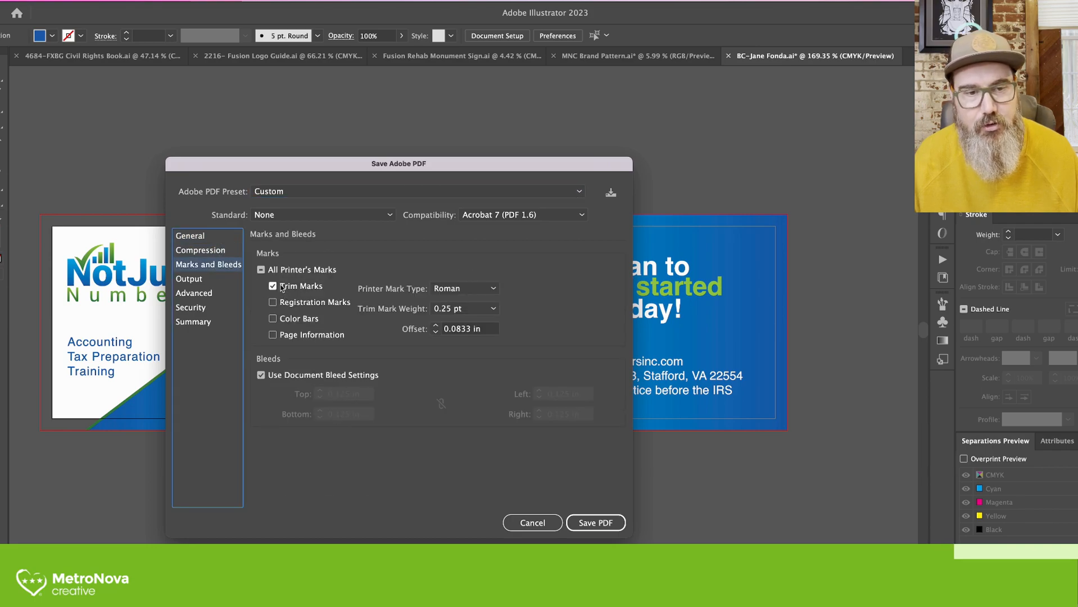
click(587, 523)
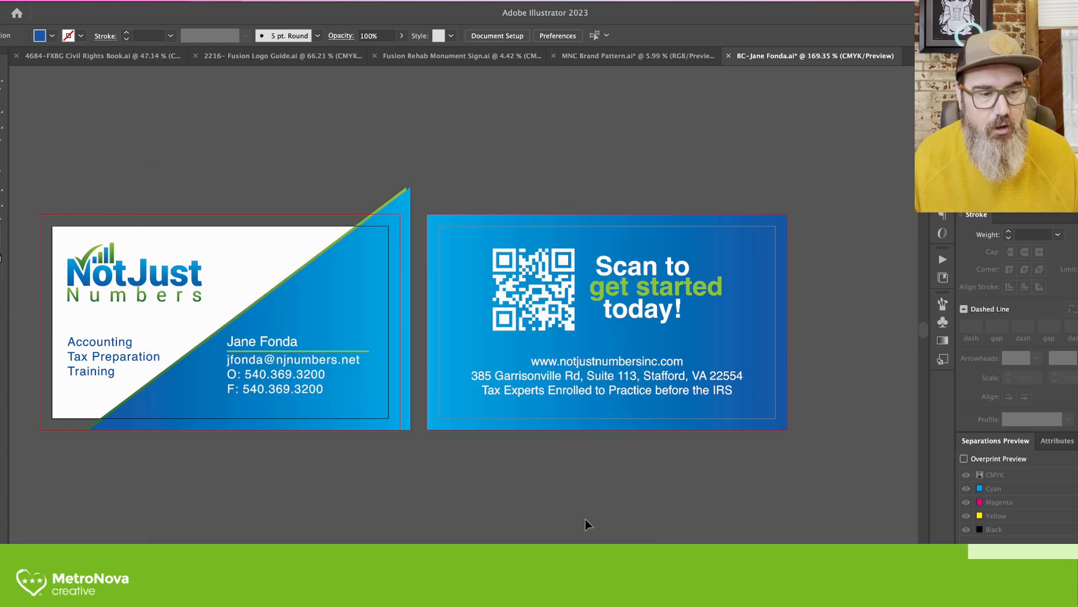
Switch to Finder, preview the back PDF in the business card's folder, and open the front PDF to inspect its trim marks and bleed.
key(super+Tab)
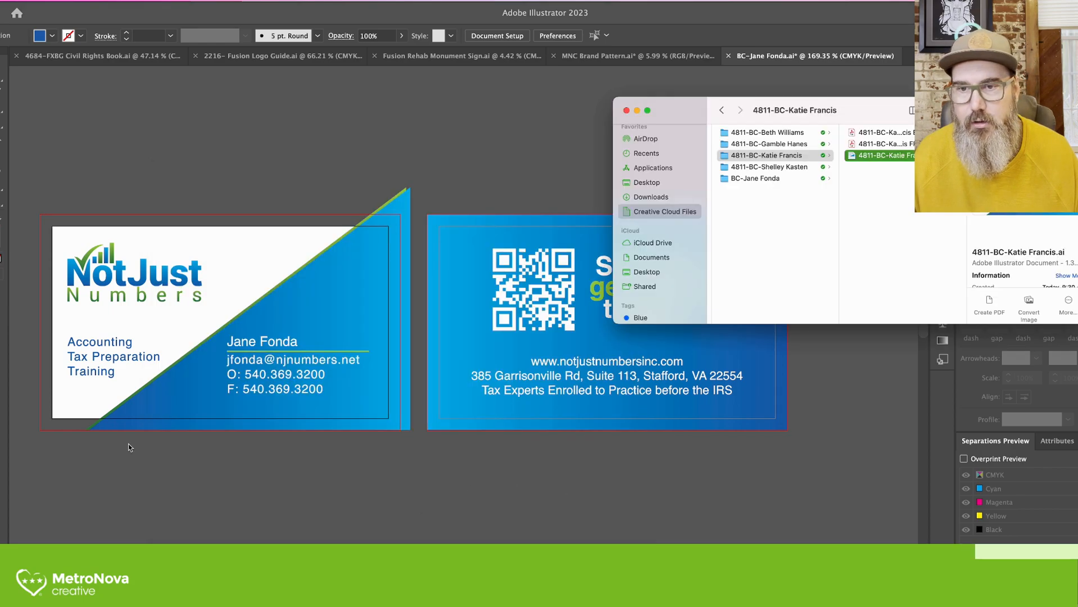
click(755, 178)
drag(825, 107, 259, 110)
click(338, 139)
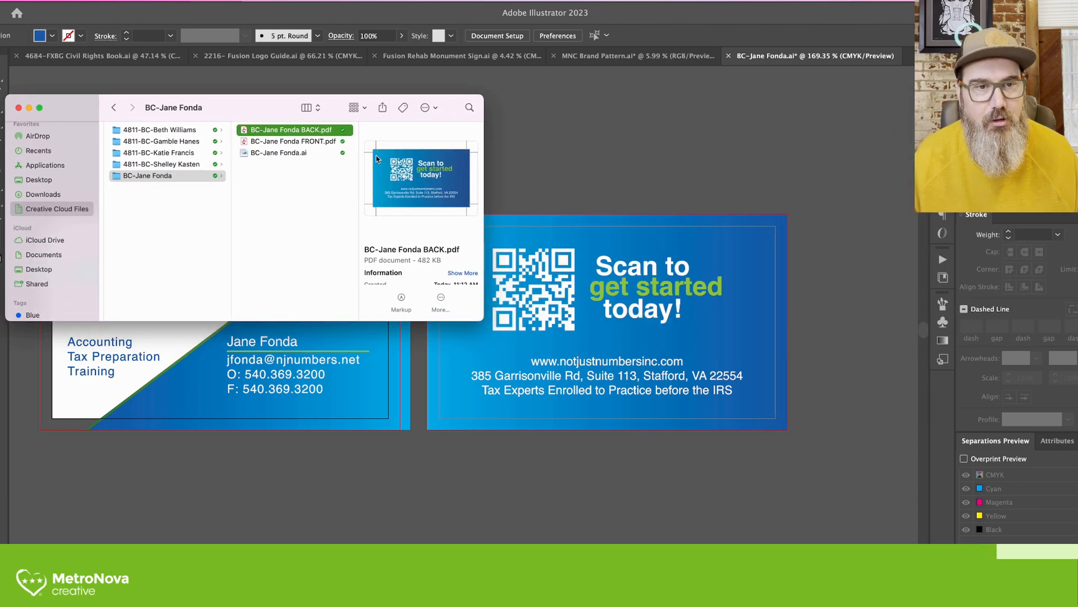
double_click(300, 144)
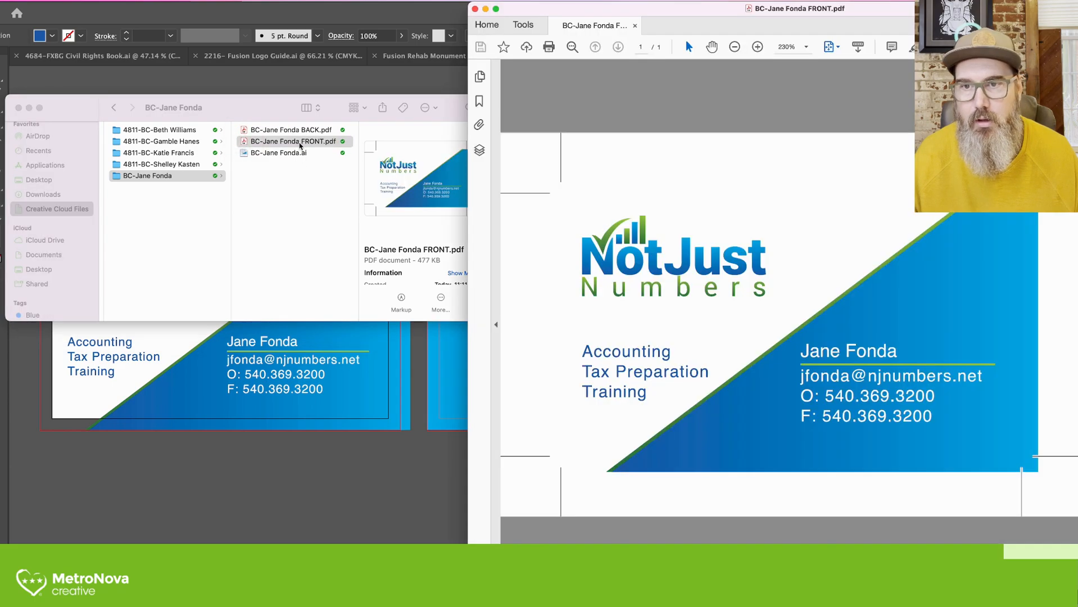